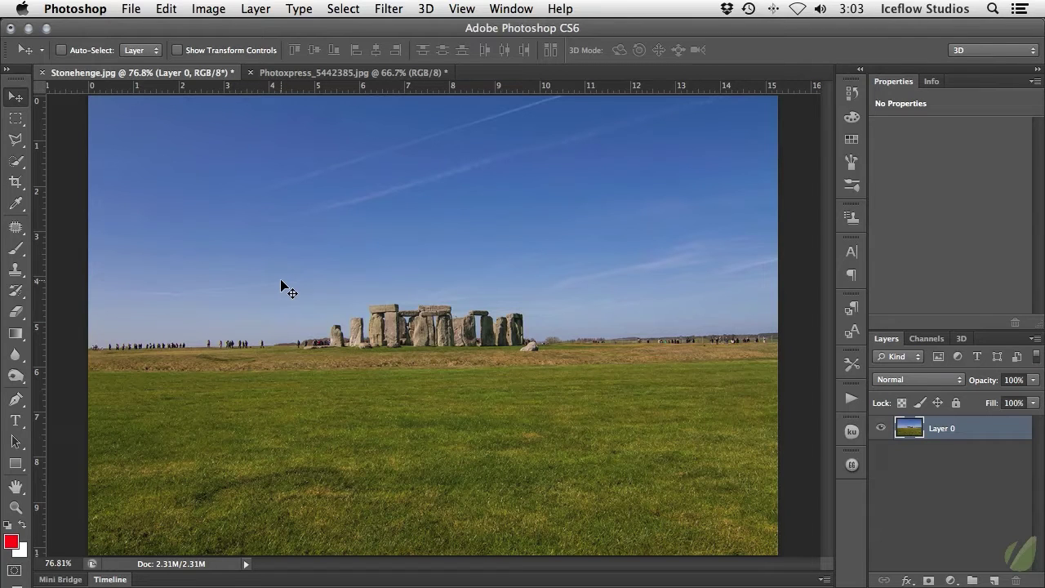
Try a tall, narrow crop around Stonehenge spanning nearly the full image height, then cancel it
click(15, 183)
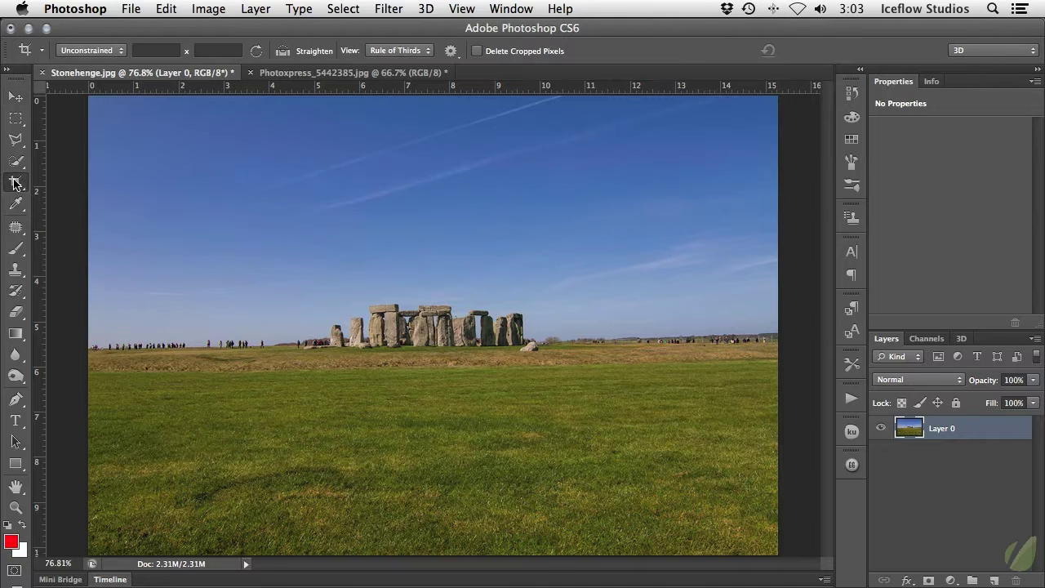
drag(303, 103, 567, 551)
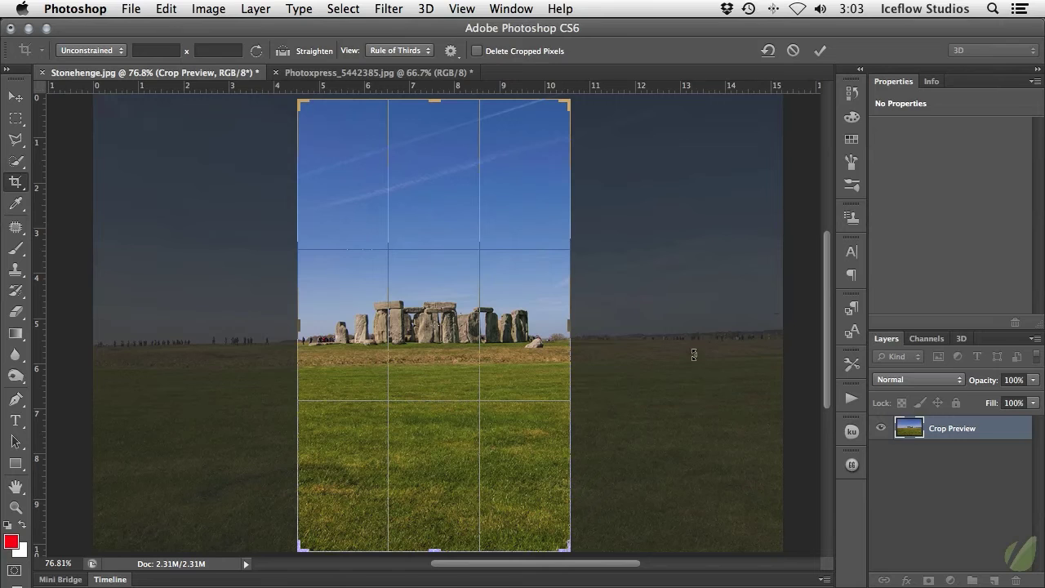
key(Escape)
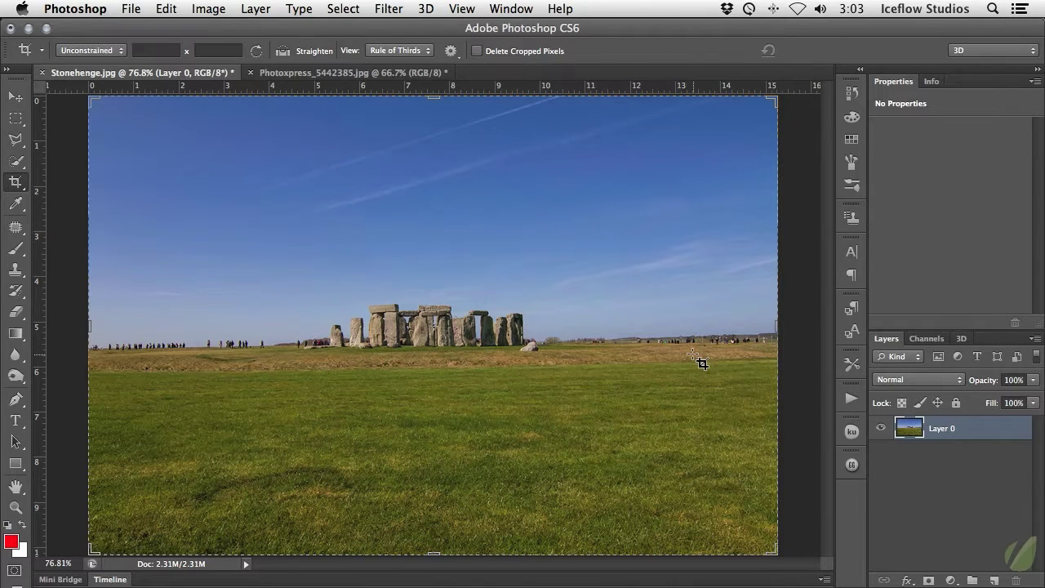
key(v)
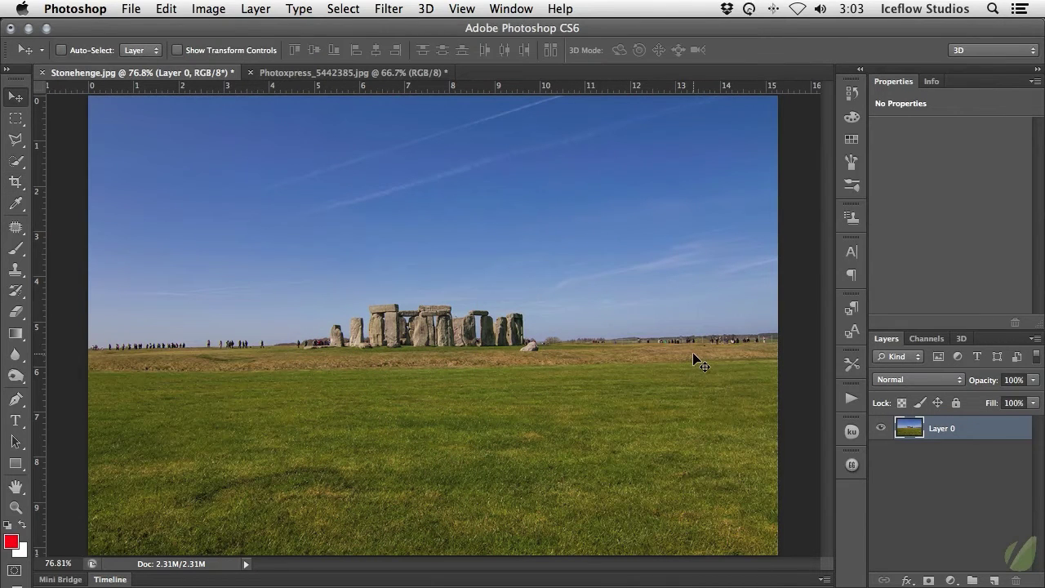
Undo the last layer change and convert the locked Background of the Stonehenge photo into an editable layer
key(super+z)
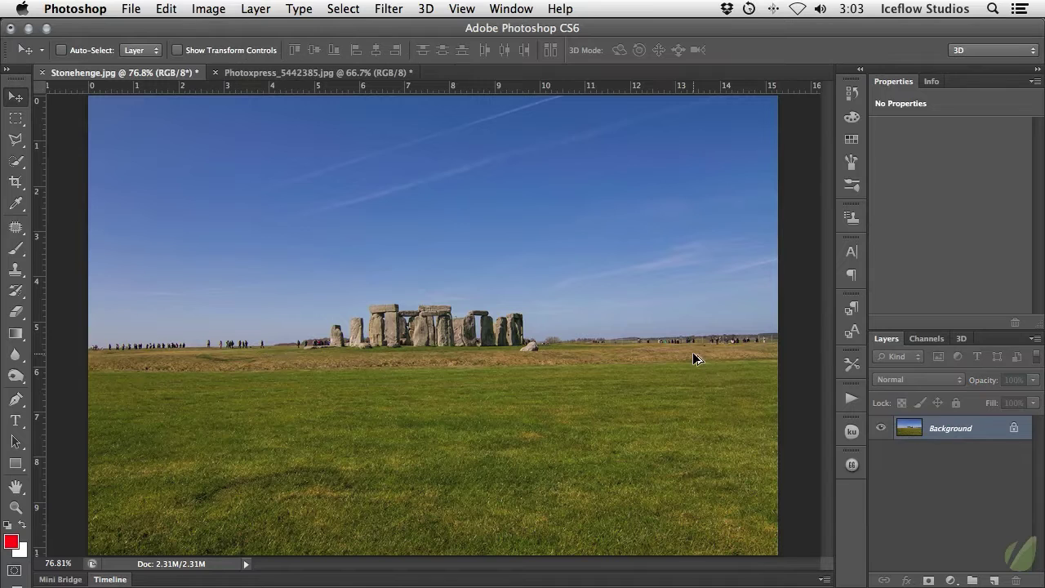
alt+double_click(988, 432)
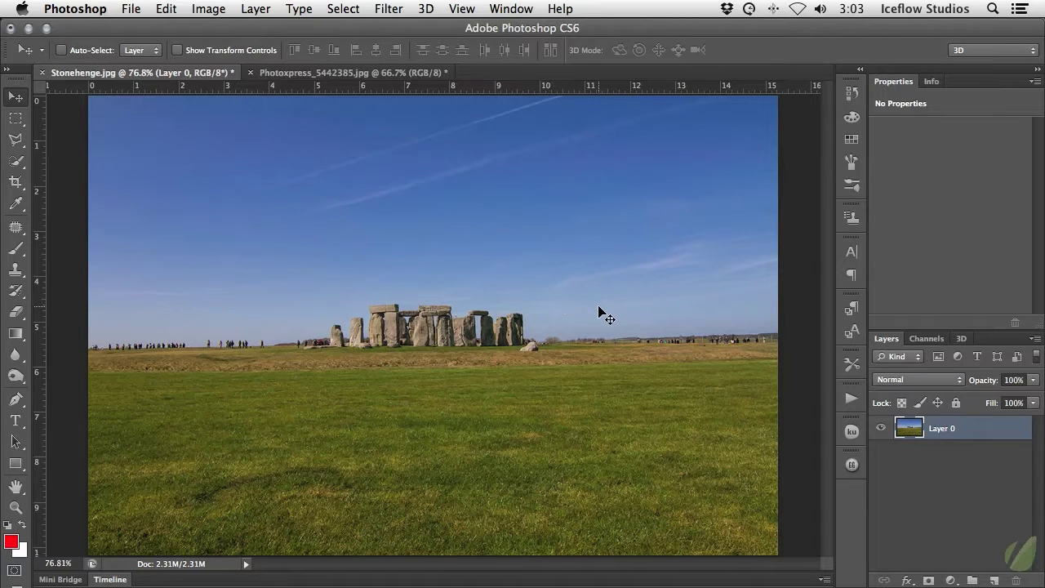
Try narrowing the Stonehenge layer about its centre to about 33% width with Free Transform, then revert it
key(ctrl+t)
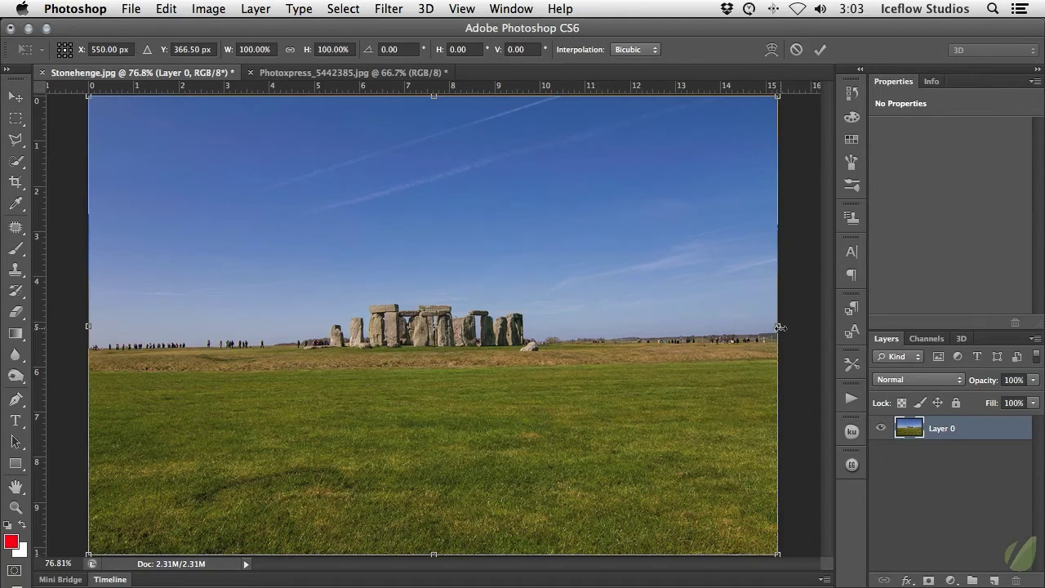
drag(781, 328, 547, 328)
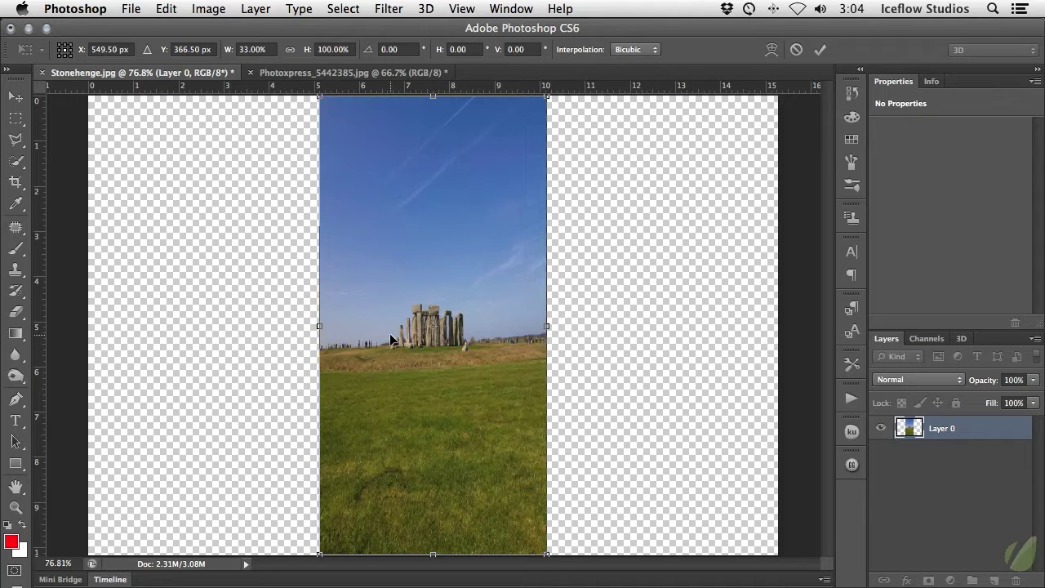
key(super+z)
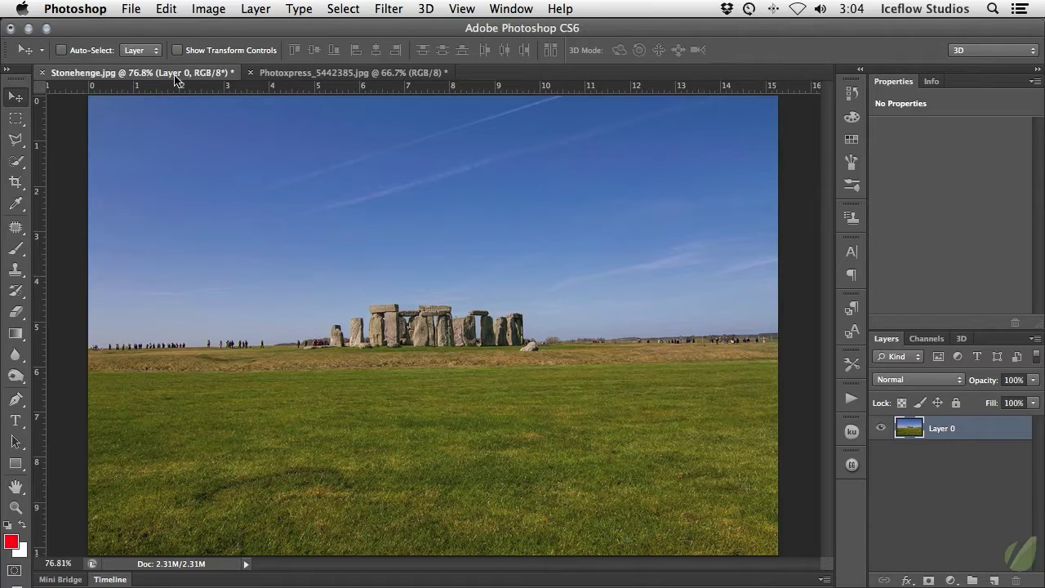
Try narrowing the Stonehenge layer about its centre to about 50% width with Content-Aware Scale and inspect the stones up close
click(164, 9)
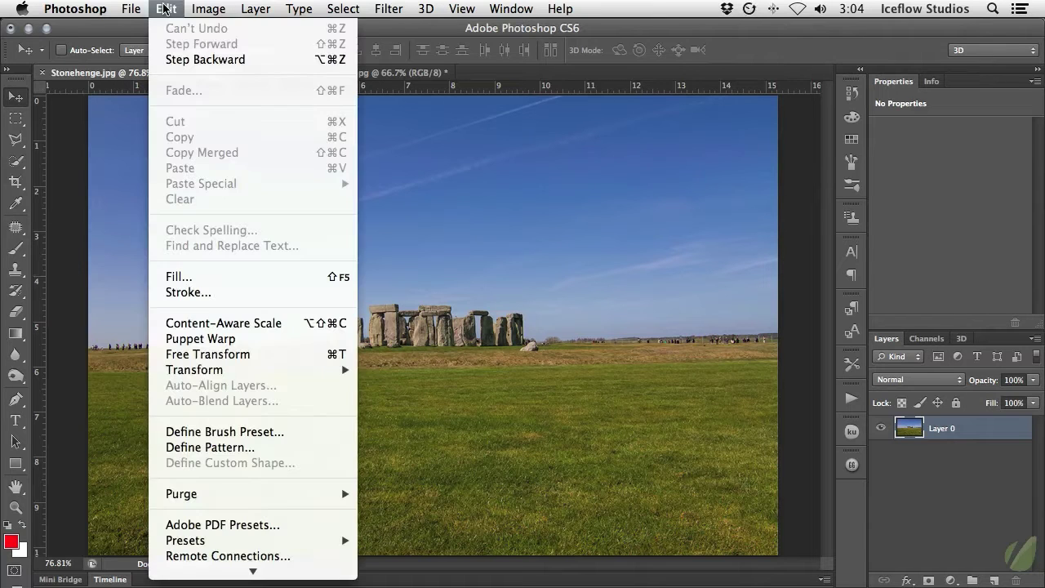
click(296, 325)
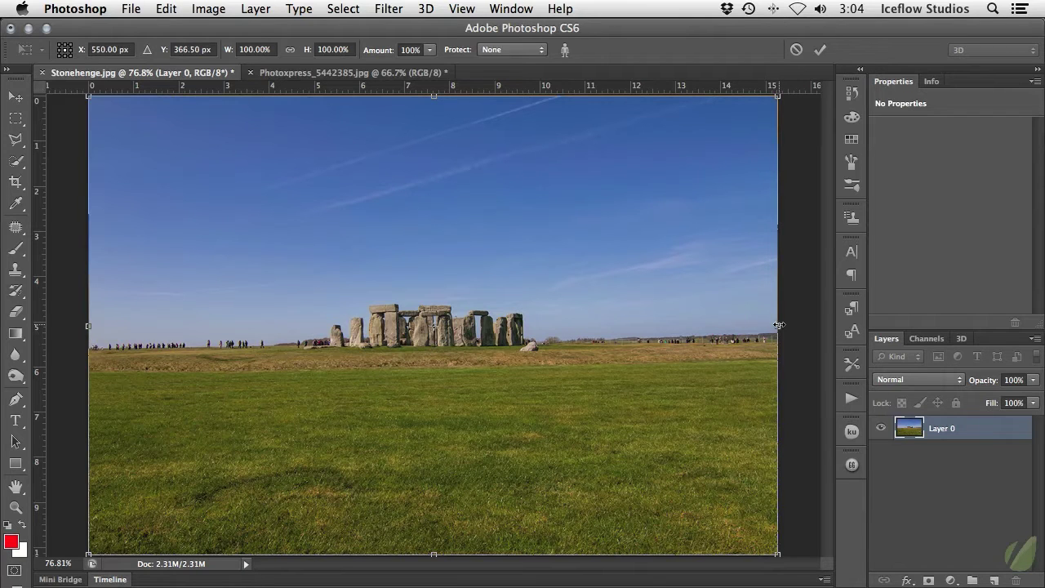
drag(773, 326, 605, 326)
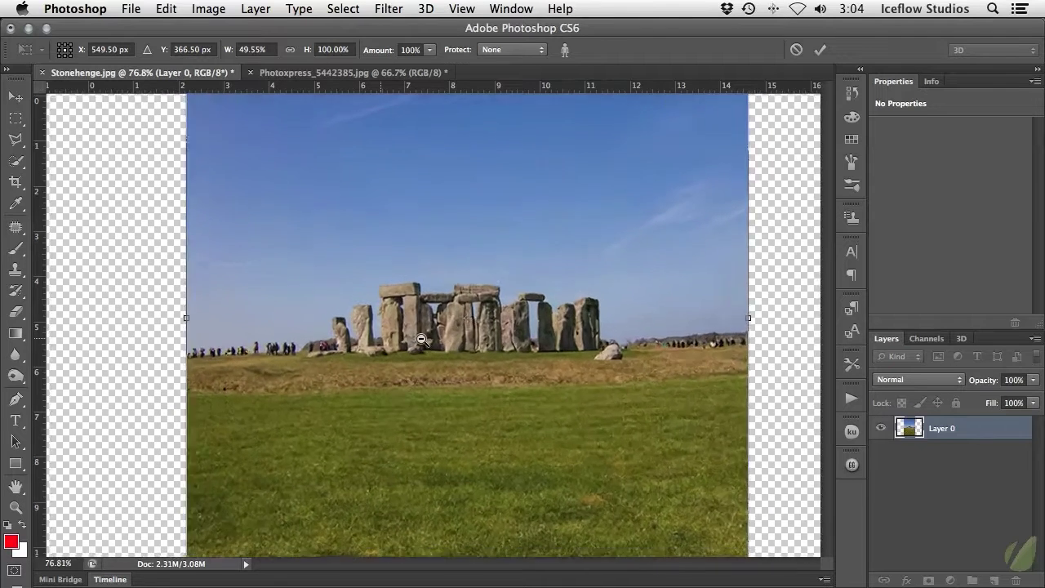
drag(421, 339, 438, 342)
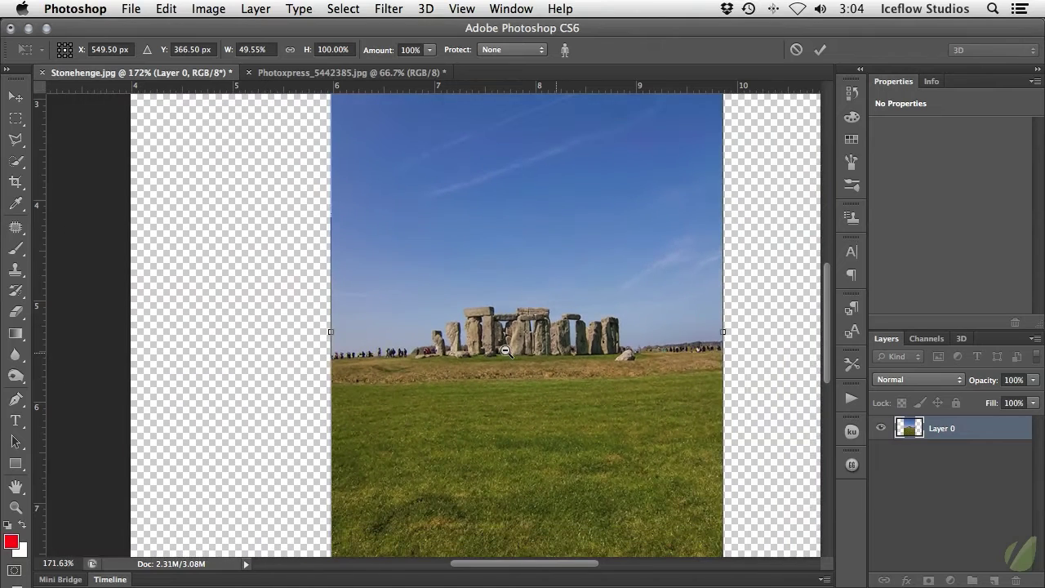
alt+click(505, 351)
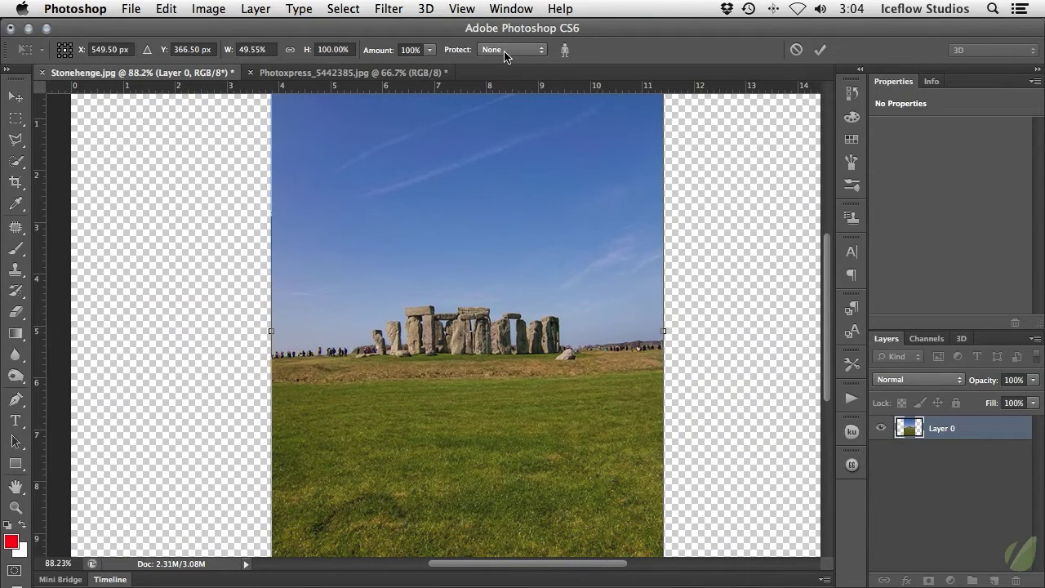
Check the Protect choices of Content-Aware Scale, view the whole image and cancel the scaling
click(506, 50)
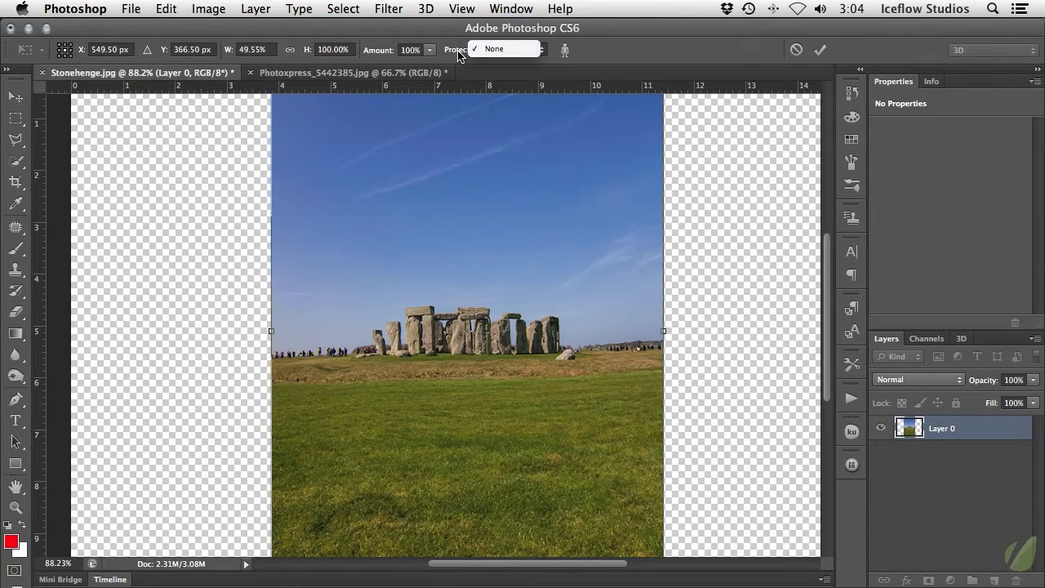
click(466, 53)
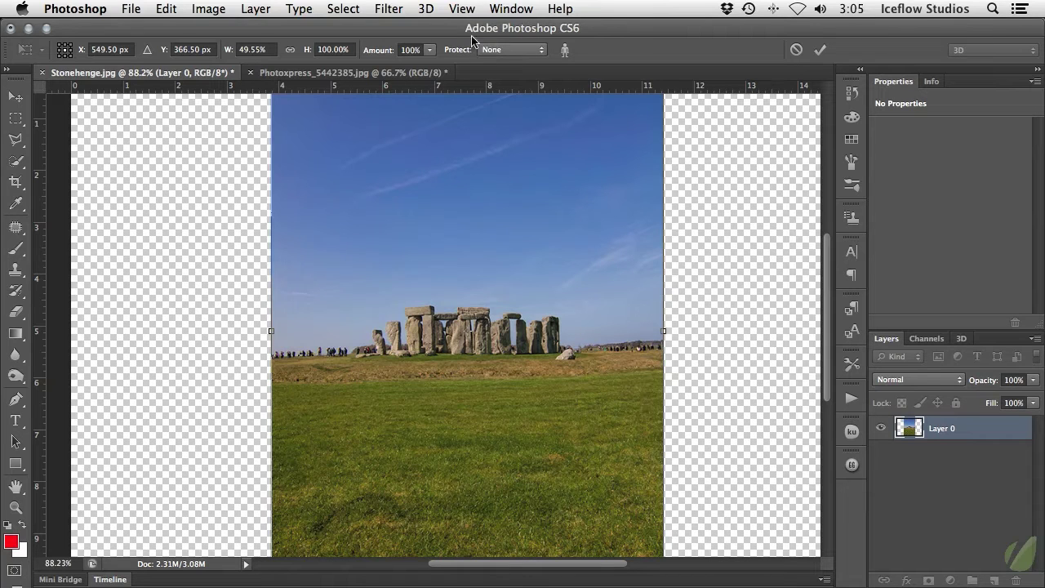
key(super+0)
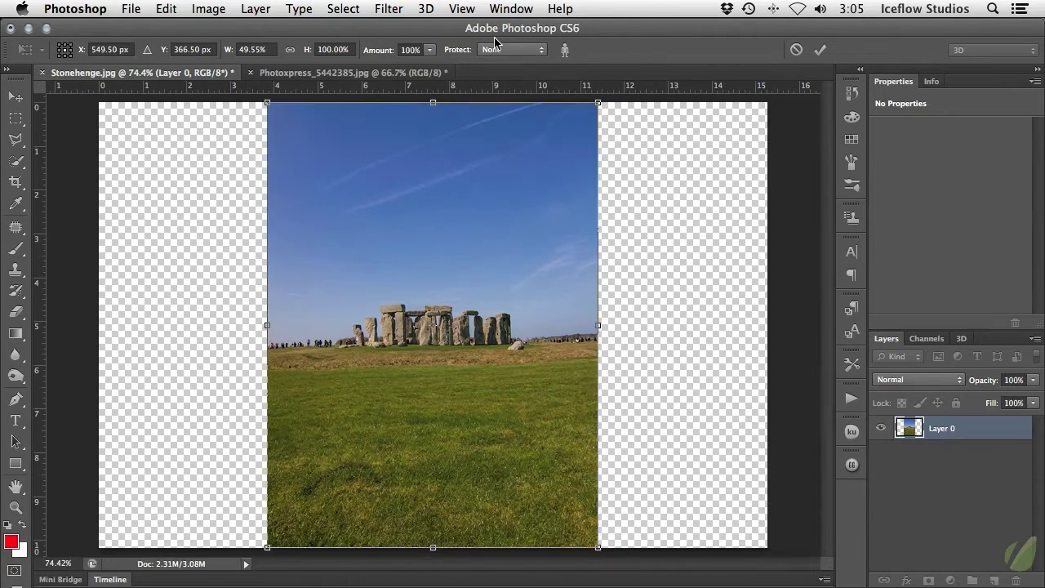
key(Escape)
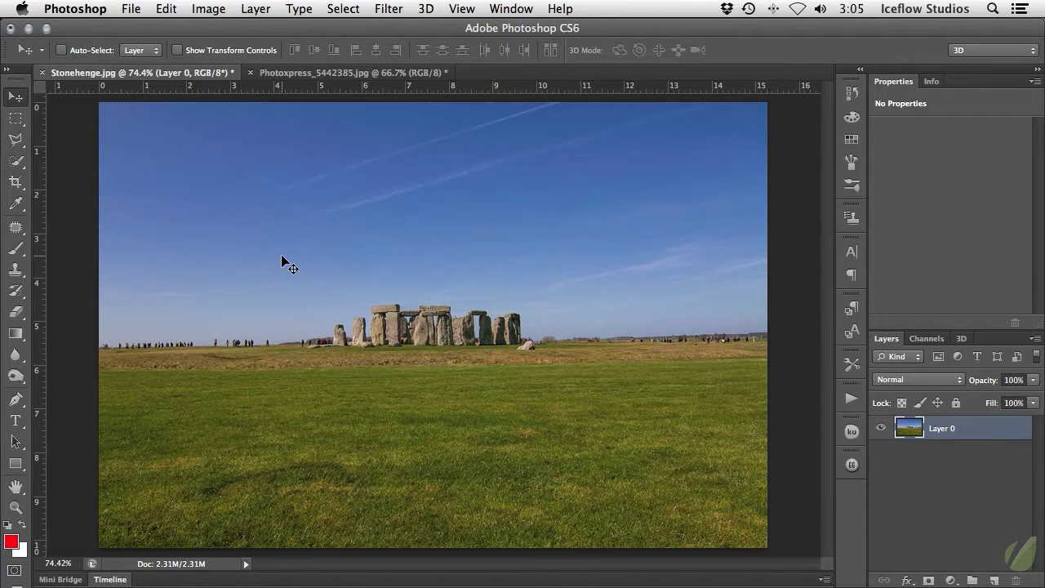
Outline the whole Stonehenge stone group, including the outlying stones at both ends, with a loose Polygonal Lasso selection
click(21, 142)
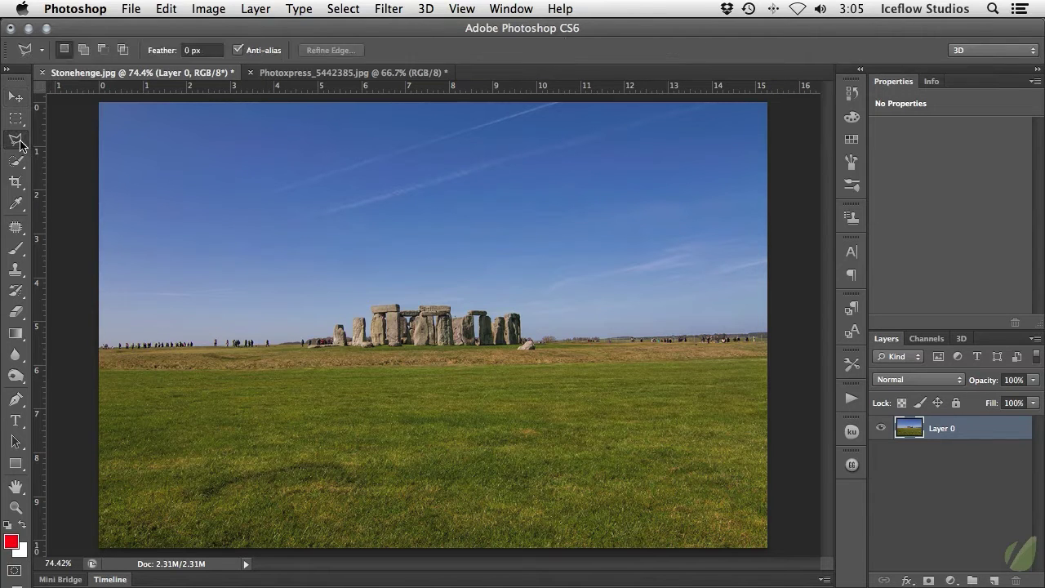
click(82, 136)
click(16, 140)
click(139, 152)
click(338, 315)
click(299, 342)
click(304, 354)
click(541, 351)
click(522, 307)
drag(493, 310, 357, 303)
double_click(357, 303)
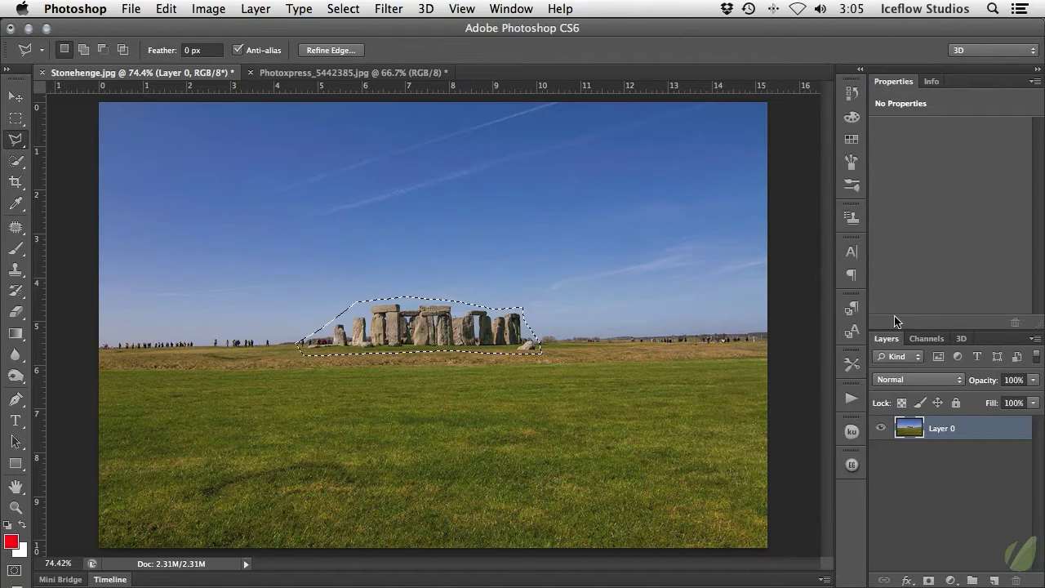
Save the selection of the stones as an alpha channel and rename it Stones
click(505, 7)
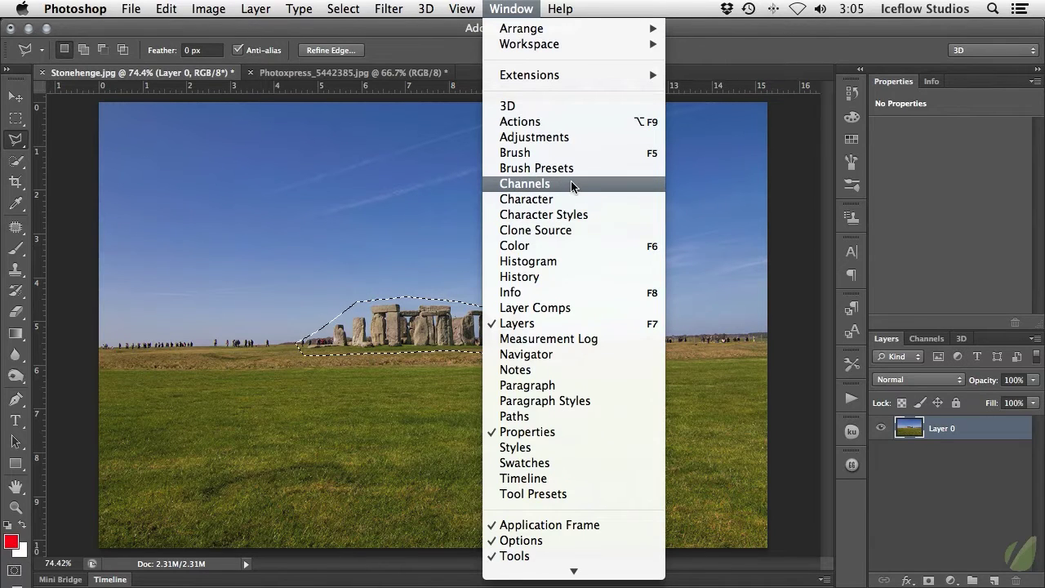
click(571, 185)
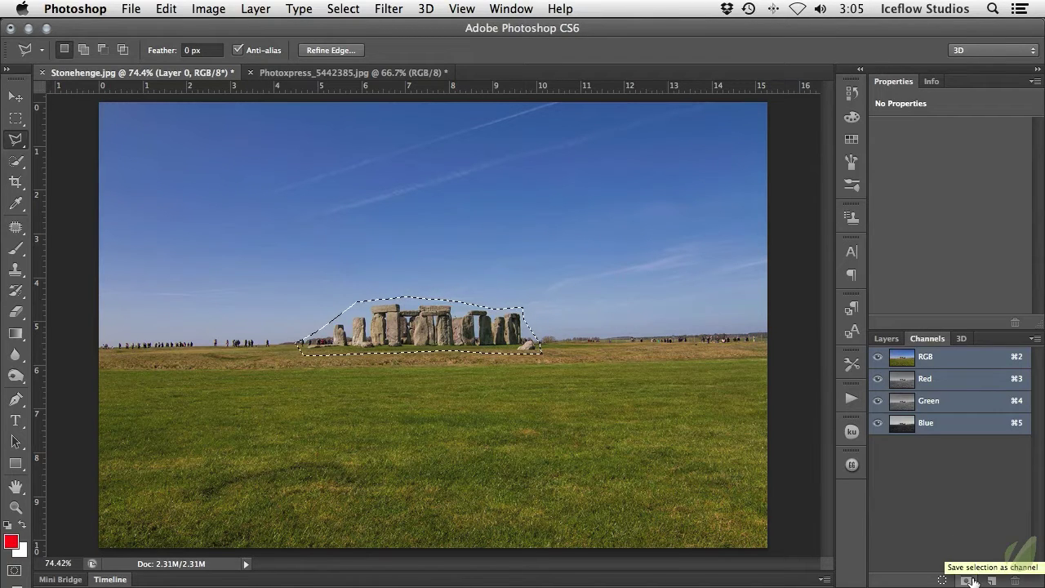
click(971, 580)
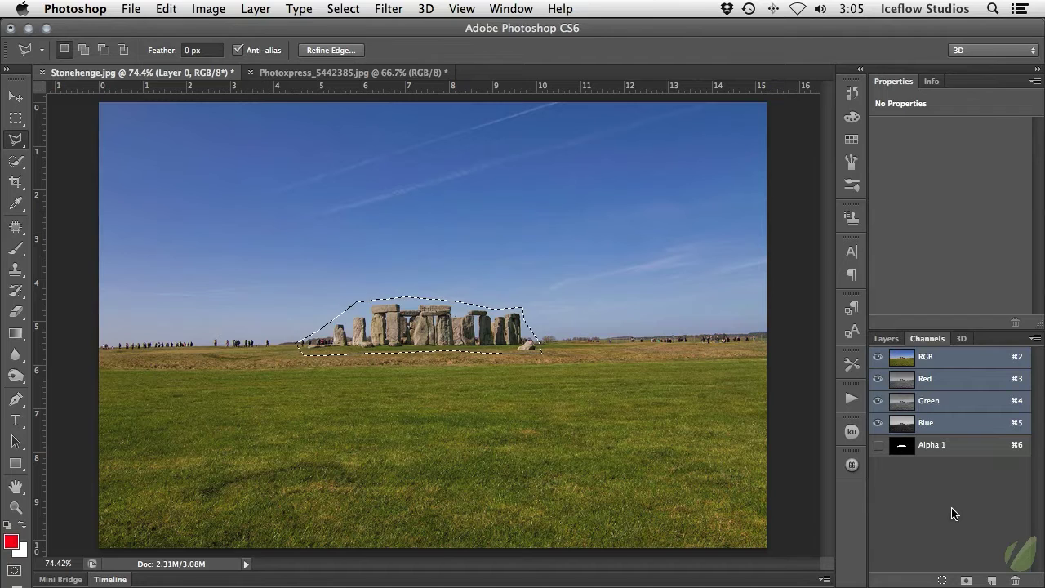
click(934, 446)
double_click(933, 446)
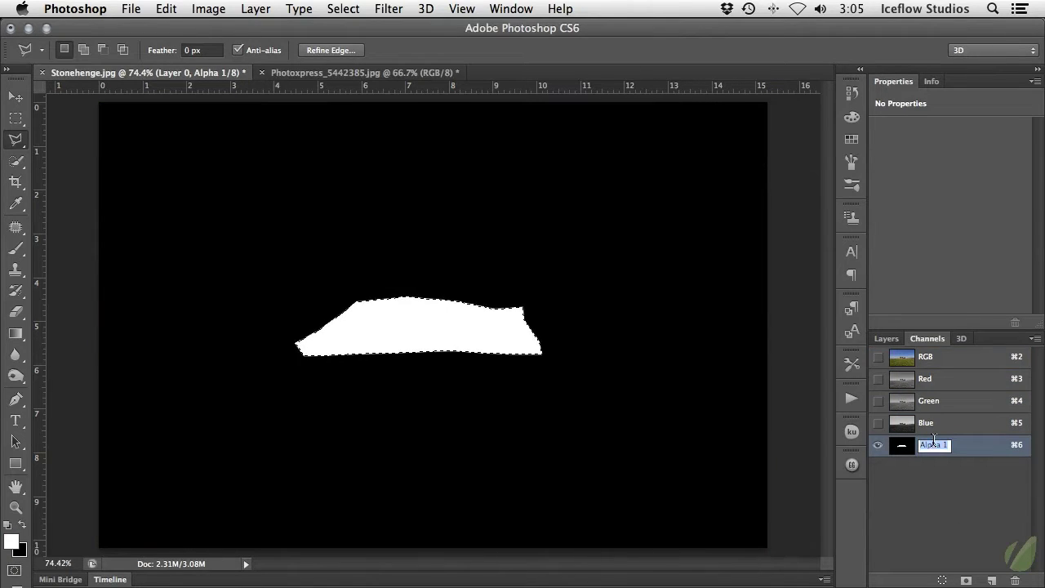
text(Stones)
key(Return)
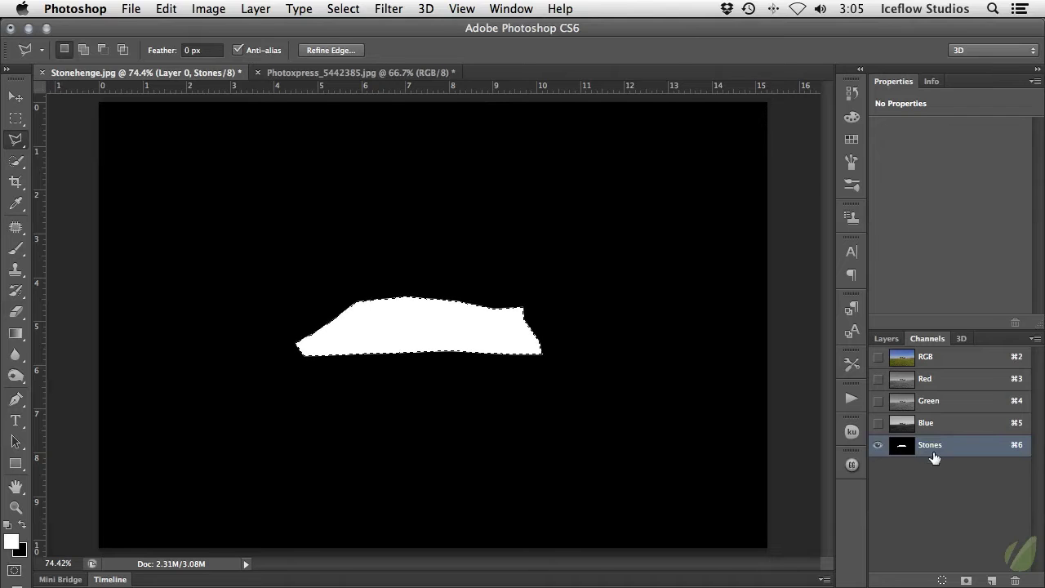
Return to the RGB composite channel, switch to the Move tool and clear the selection around the stones
click(950, 357)
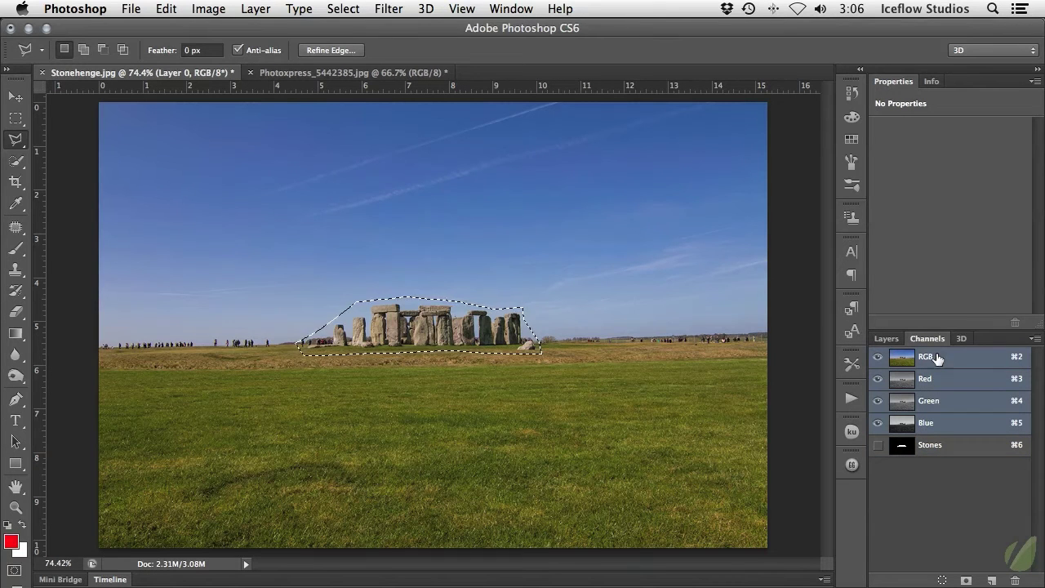
key(v)
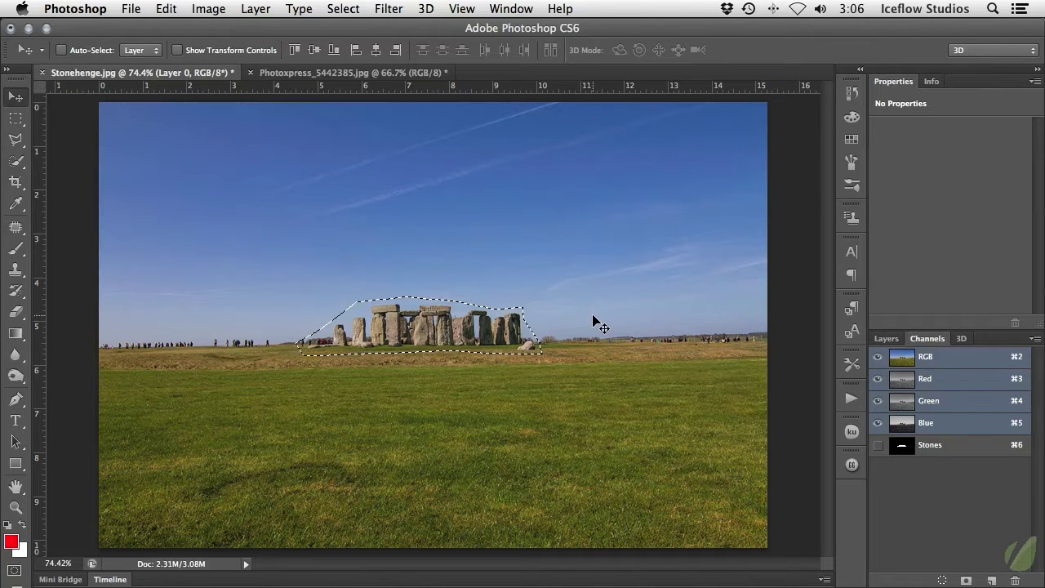
key(super+d)
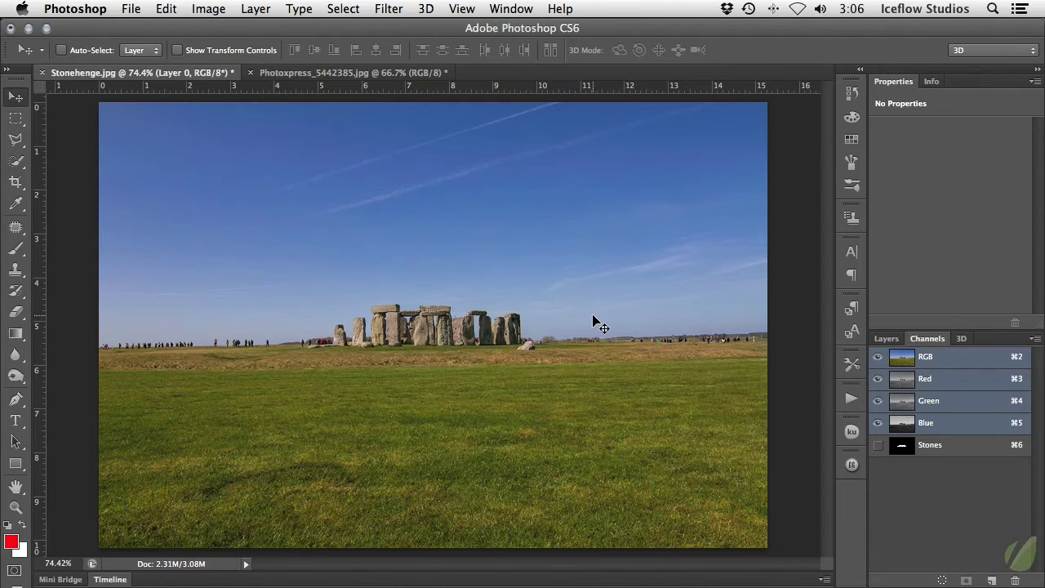
Apply Content-Aware Scale with Protect set to Stones, narrowing the layer about its centre to about 54% width
click(161, 9)
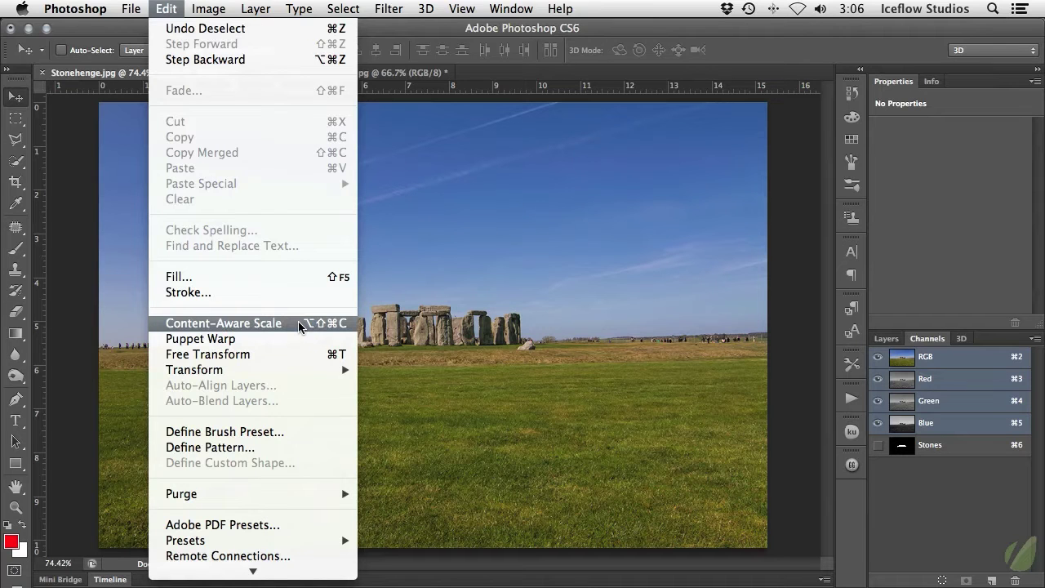
click(300, 327)
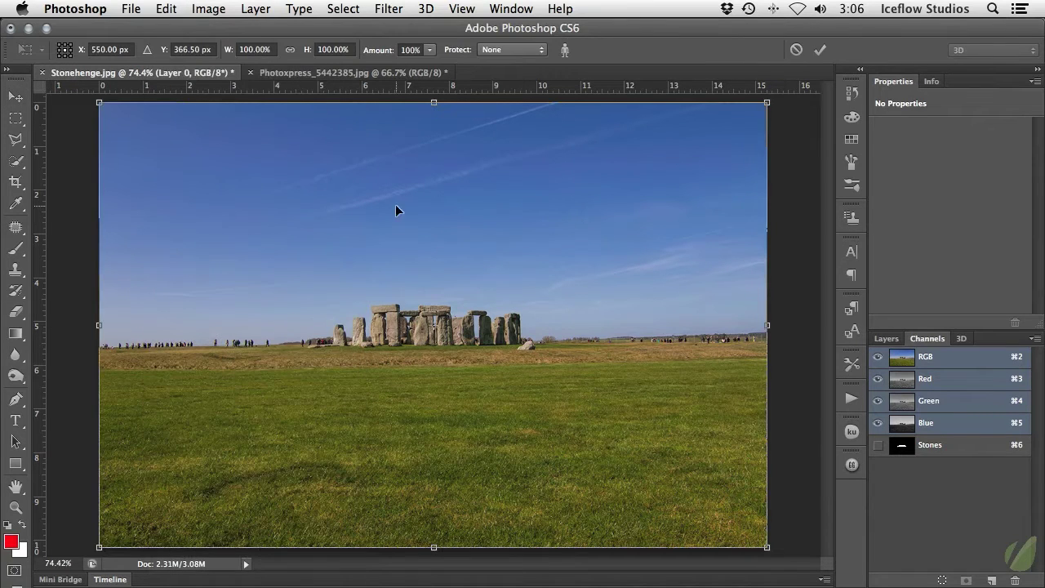
click(535, 50)
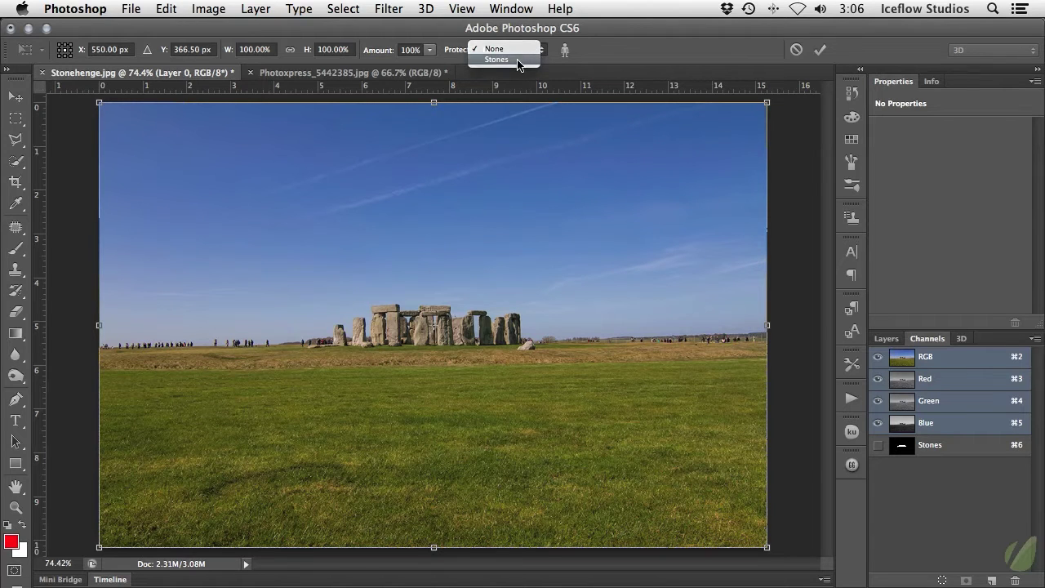
click(517, 62)
drag(767, 325, 614, 322)
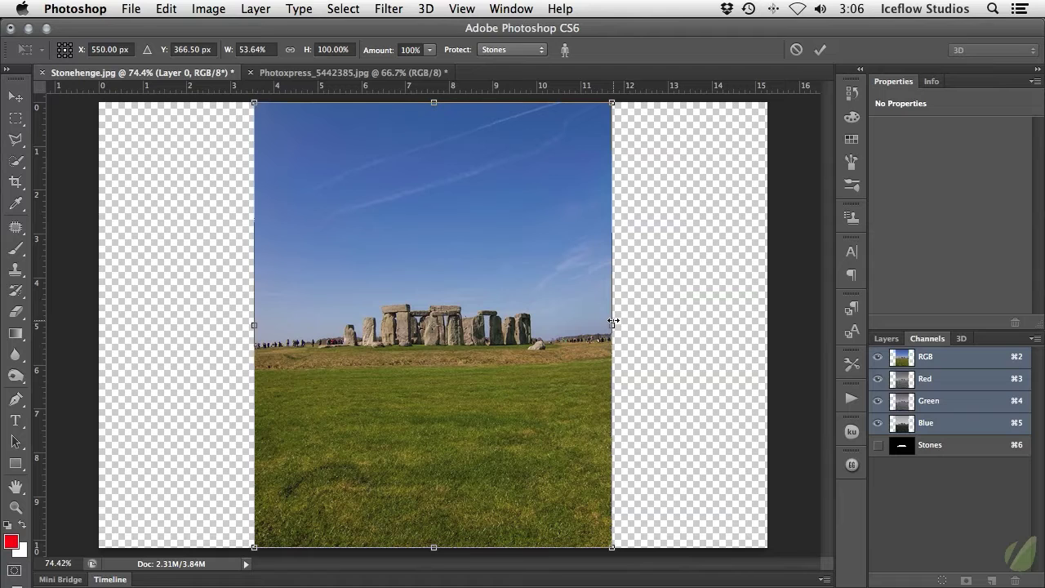
key(Return)
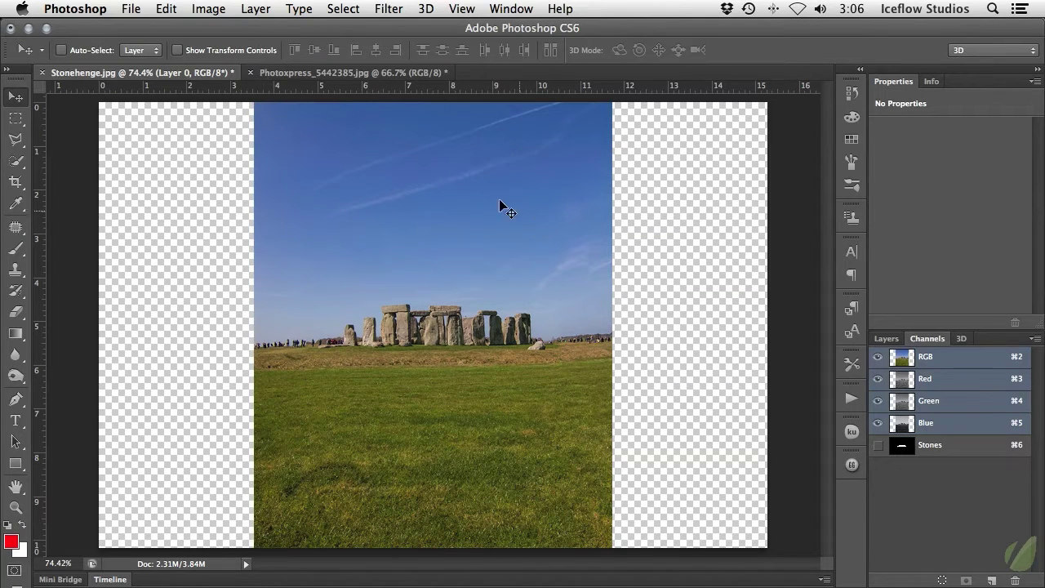
Switch to the car photo Photoxpress_5442385.jpg and show its layers
click(350, 73)
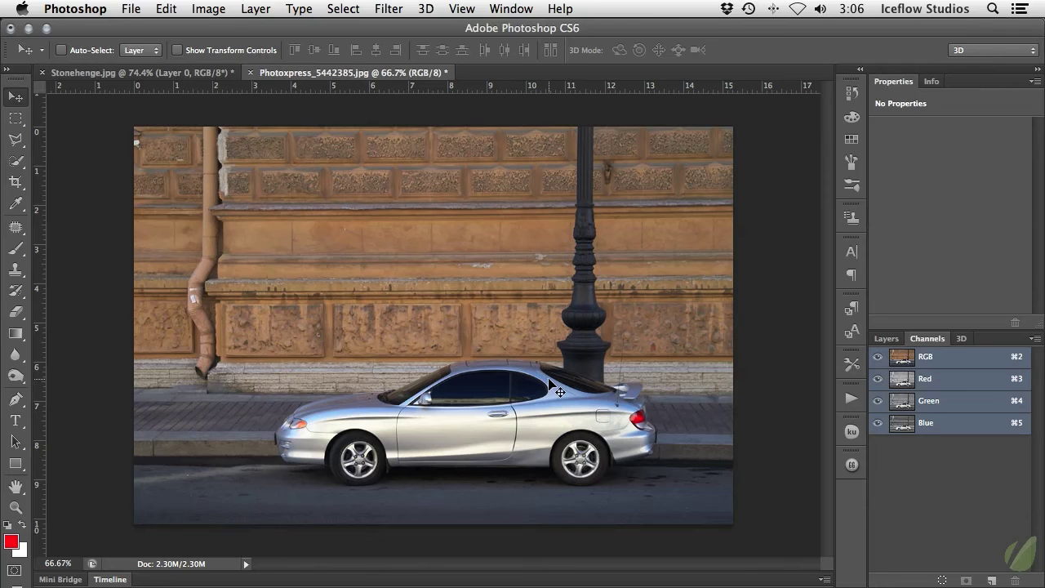
click(887, 339)
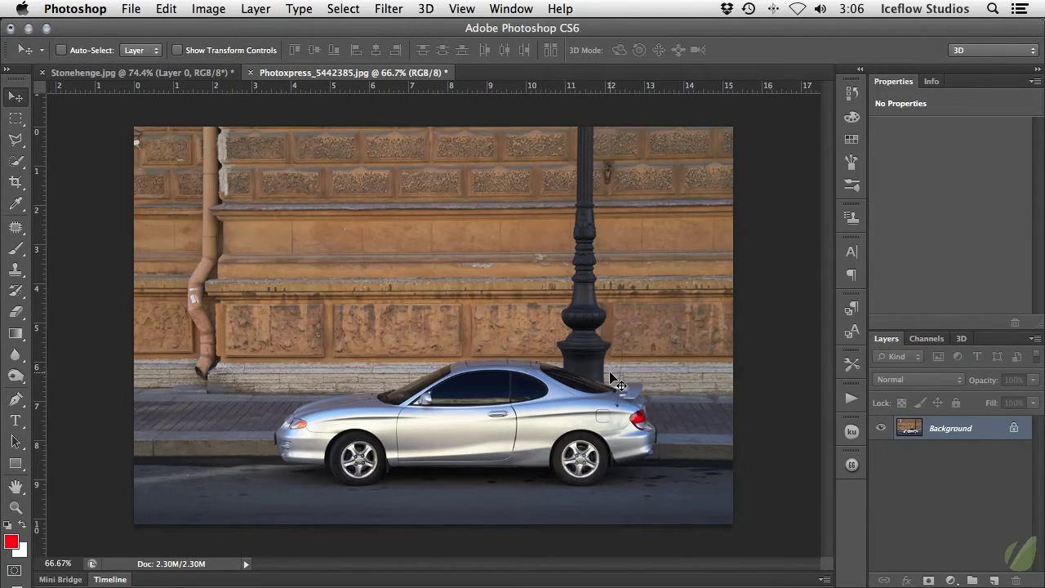
Convert the car photo's locked Background into a regular editable layer
alt+double_click(990, 432)
Try stretching the car layer about its centre to about 161% width with Free Transform, then cancel the transform
key(super+t)
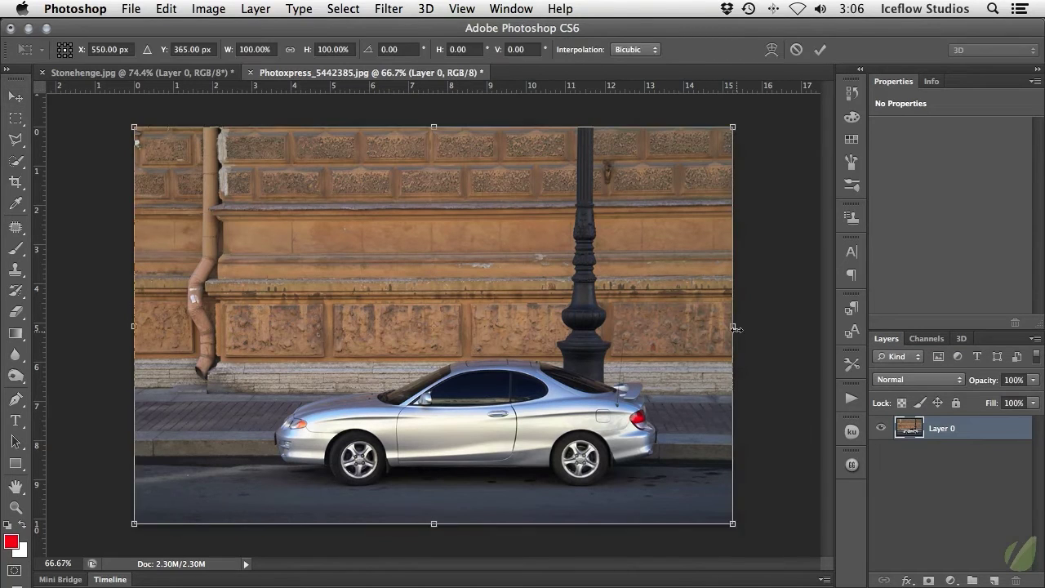
drag(734, 327, 919, 326)
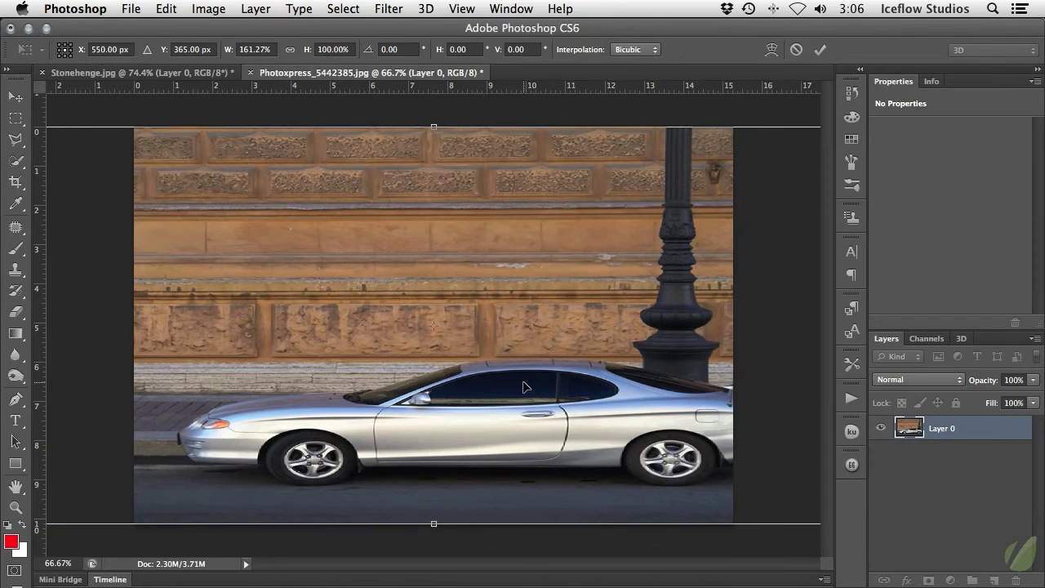
key(super+z)
key(Escape)
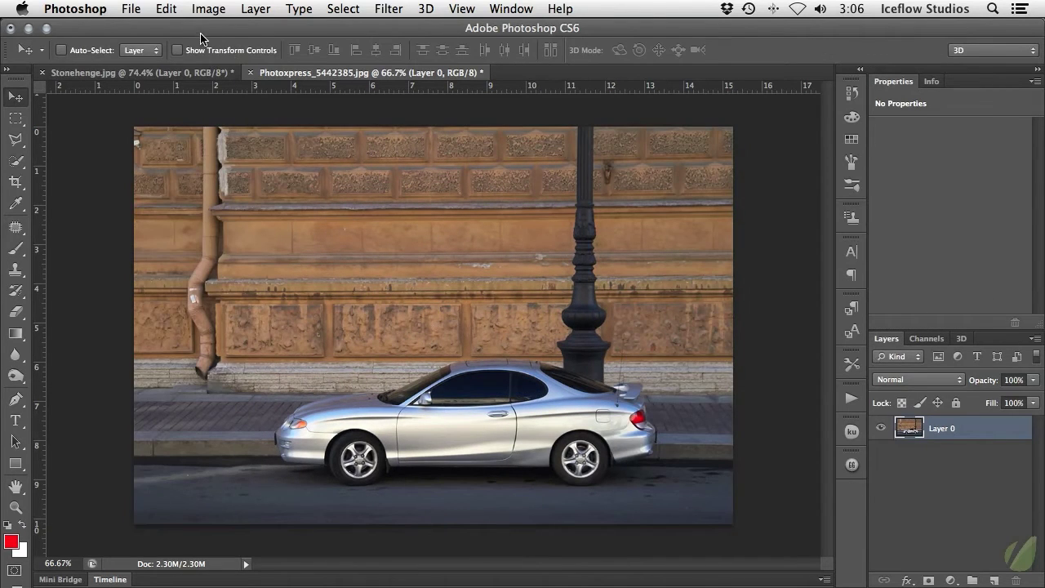
Apply Content-Aware Scale with Protect set to None, widening the car layer about its centre to 142%, and shift the layer slightly left
click(167, 9)
click(774, 313)
drag(732, 327, 860, 319)
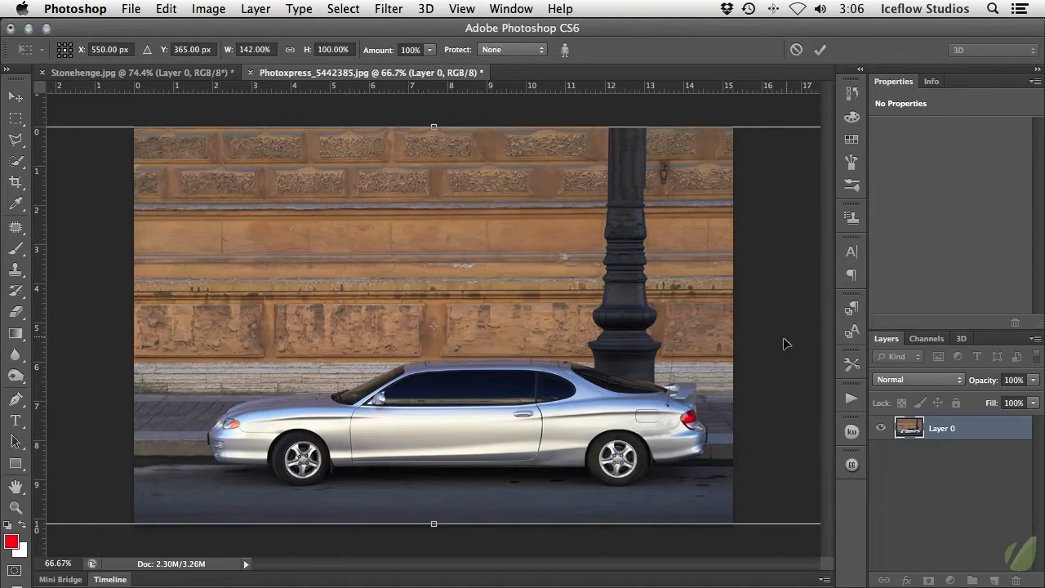
key(Return)
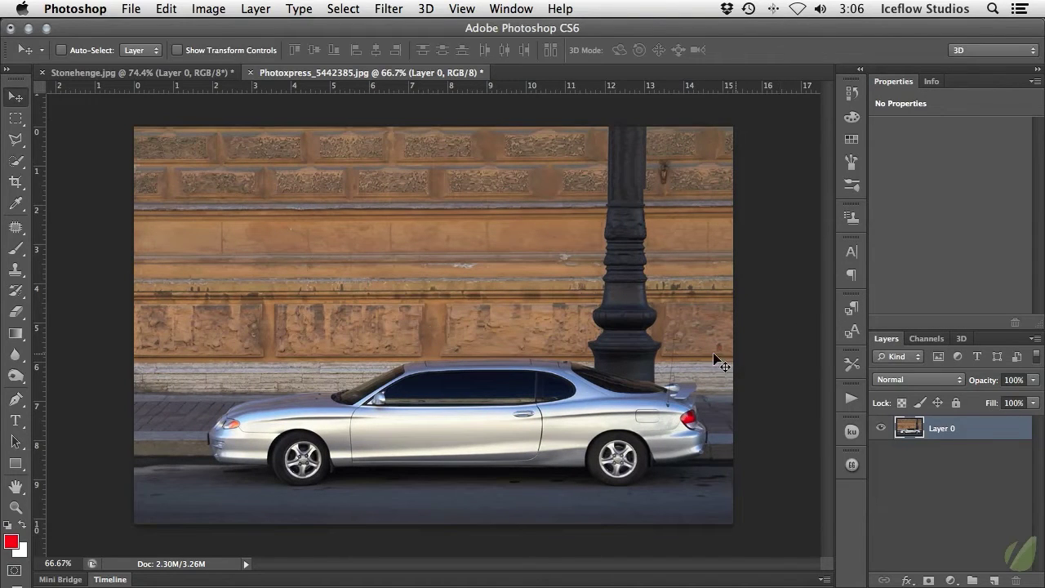
drag(621, 357, 594, 357)
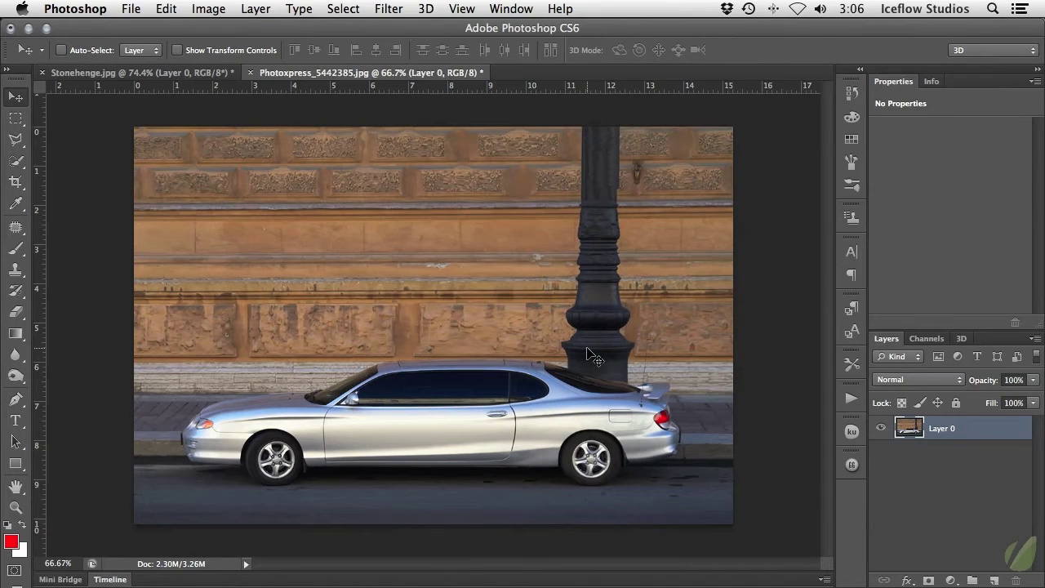